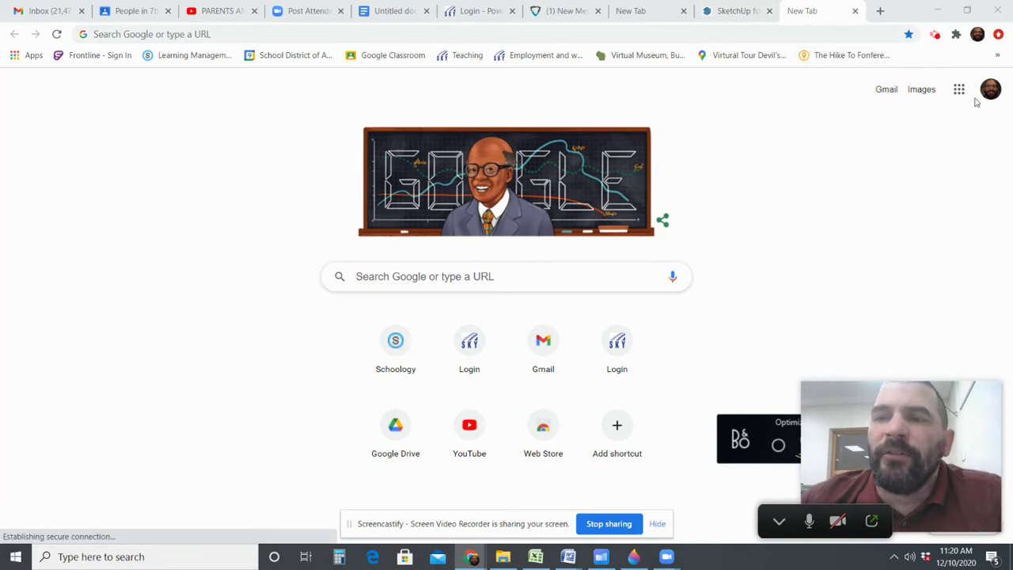
- Launch SketchUp for Schools from the Google apps list in a new Chrome tab
left_click(961, 90)
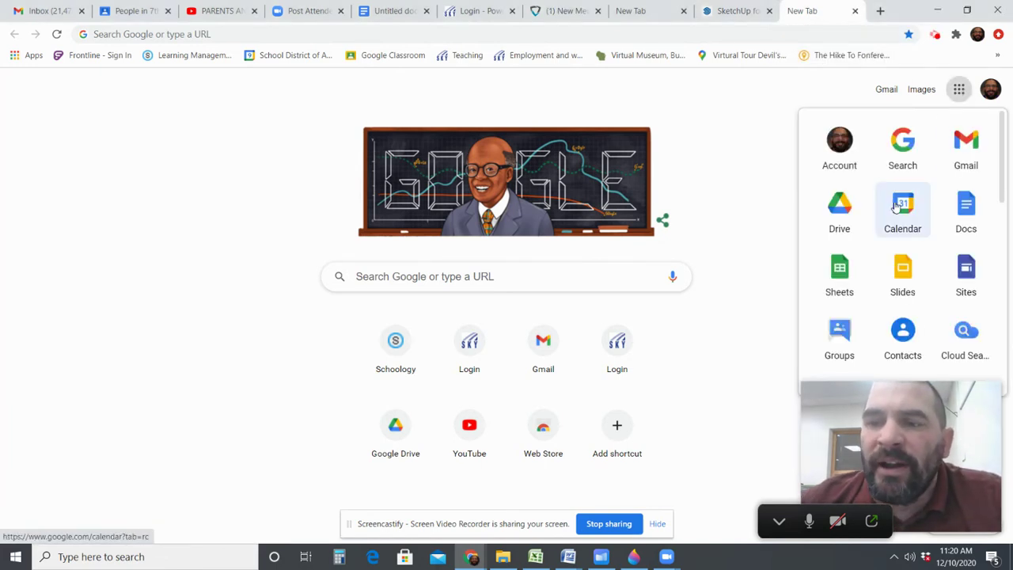
scroll(901, 208, "down", 2)
scroll(900, 204, "down", 3)
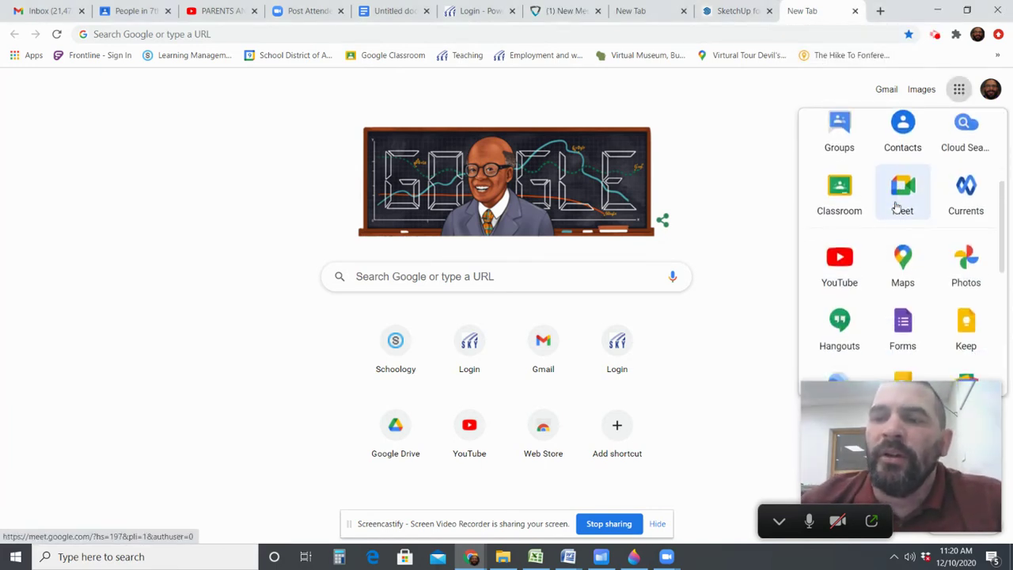
scroll(899, 204, "down", 2)
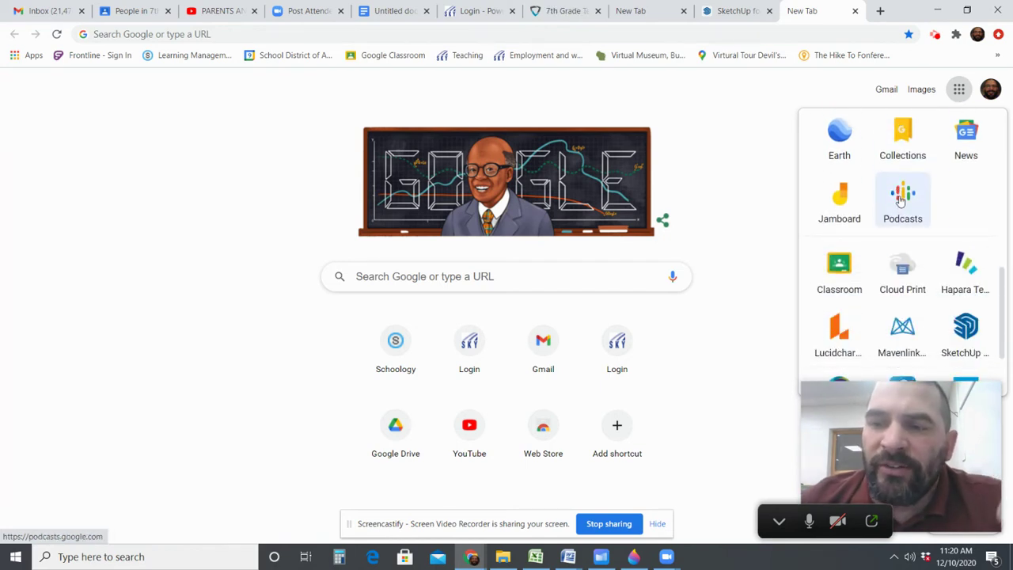
scroll(902, 201, "down", 2)
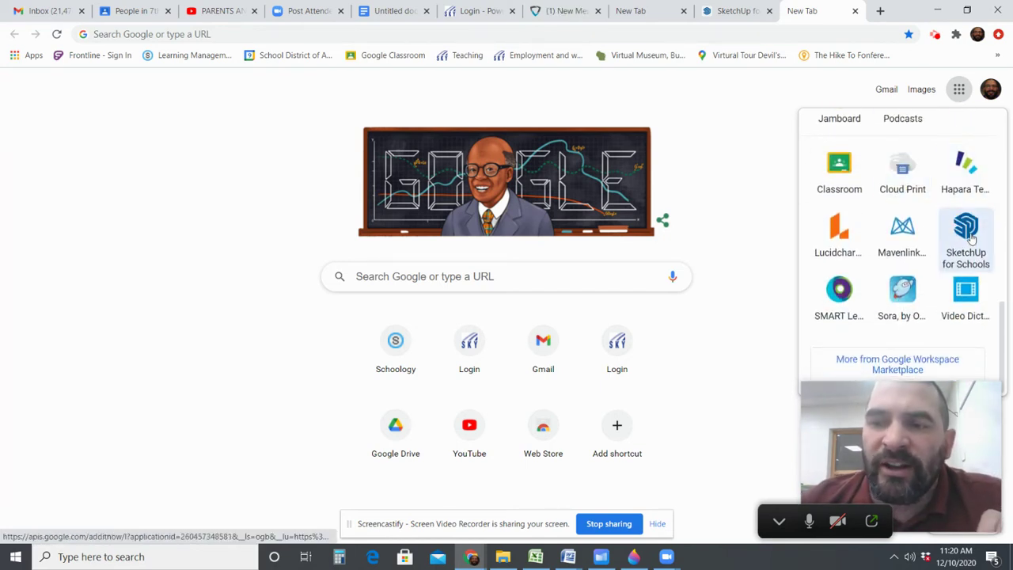
left_click(969, 233)
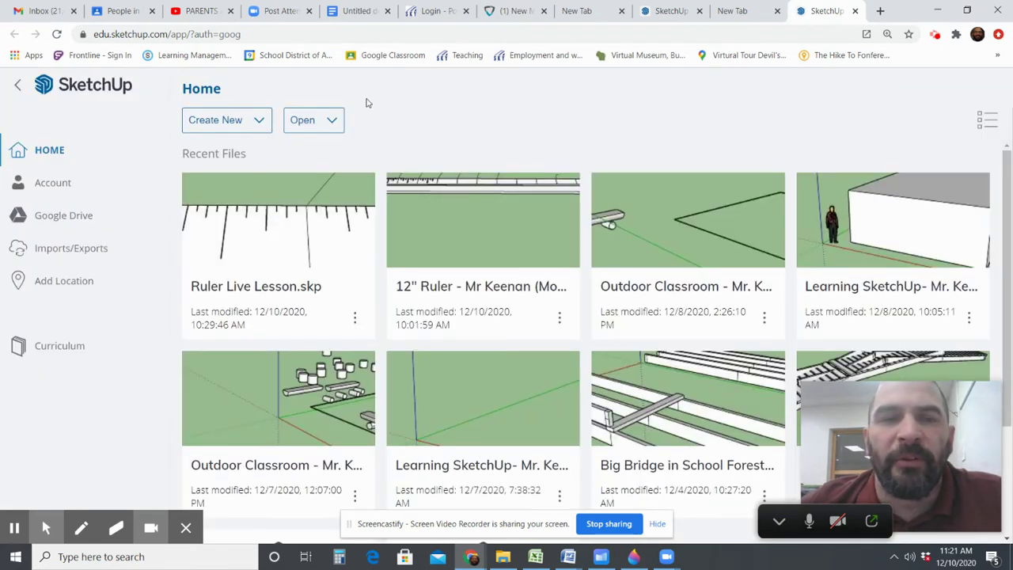
- Browse the Google Drive folder 2020-2021 School Year > Sketch Up files in the model picker, then cancel
left_click(337, 122)
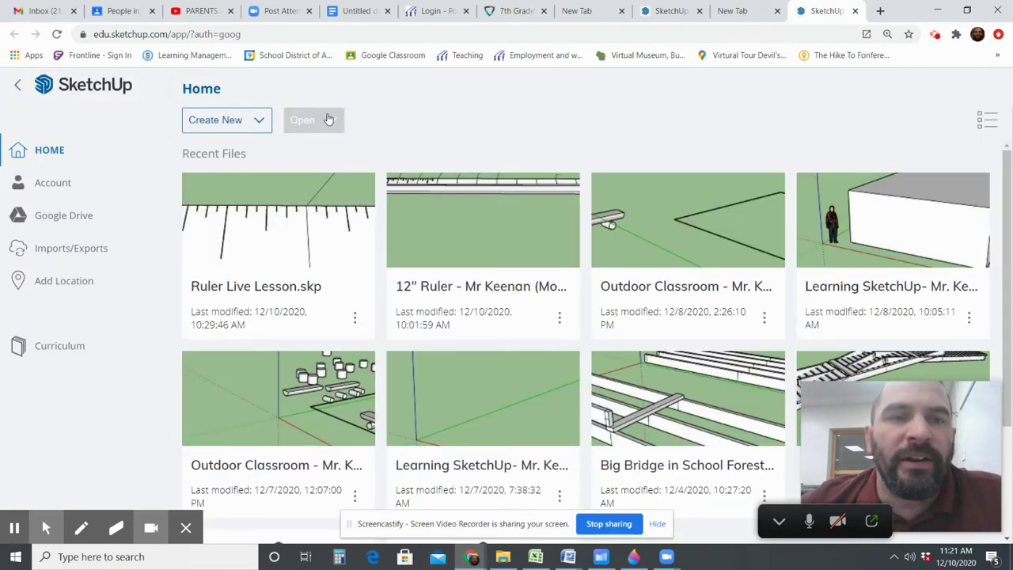
left_click(329, 119)
left_click(332, 175)
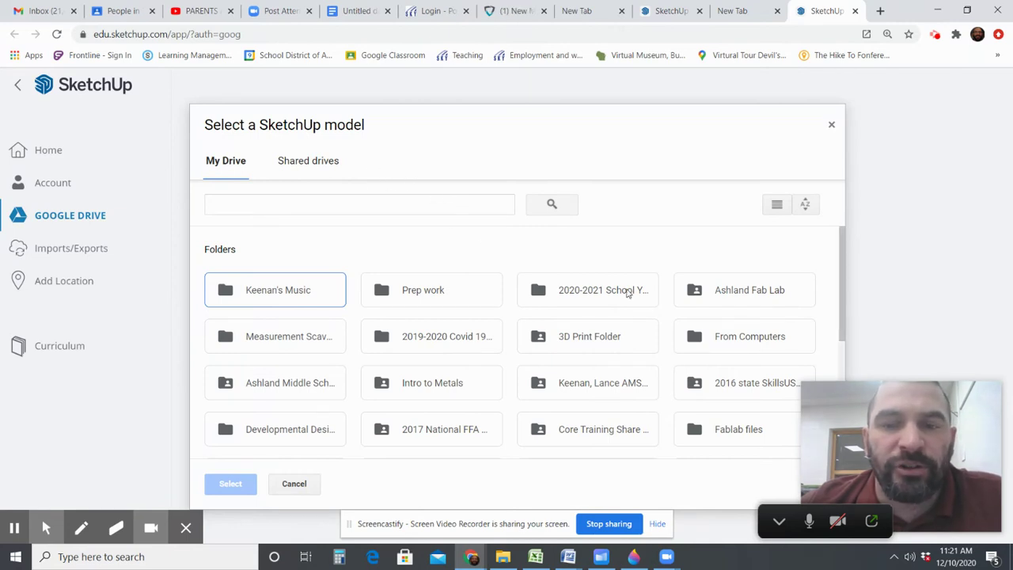
double_click(566, 287)
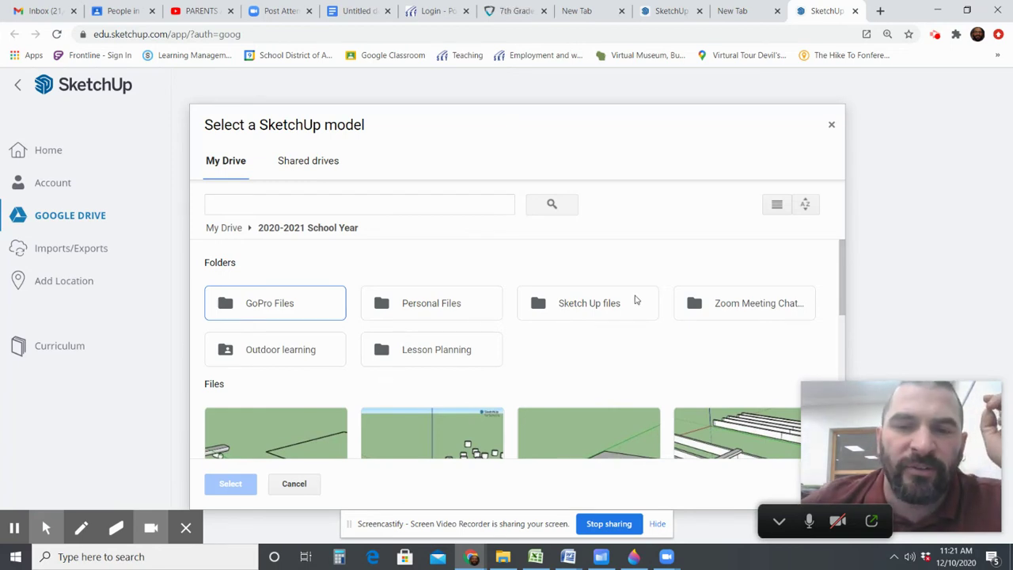
double_click(586, 310)
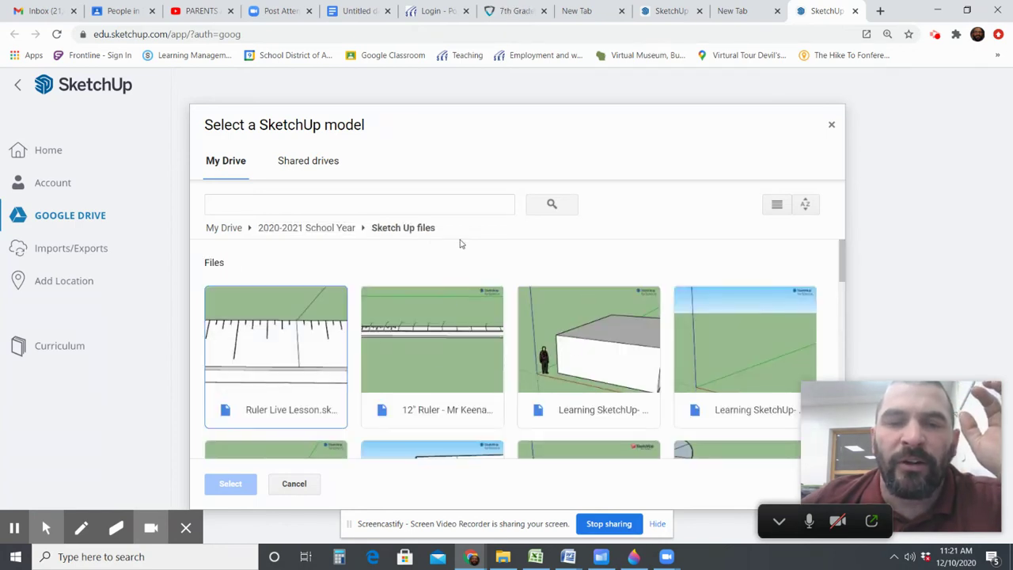
scroll(565, 331, "down", 5)
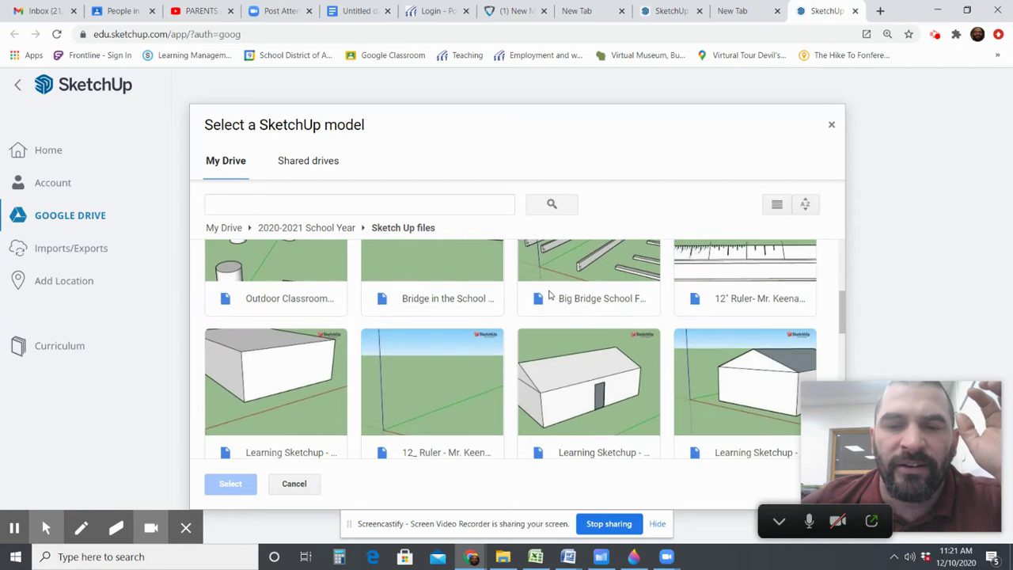
scroll(553, 295, "down", 3)
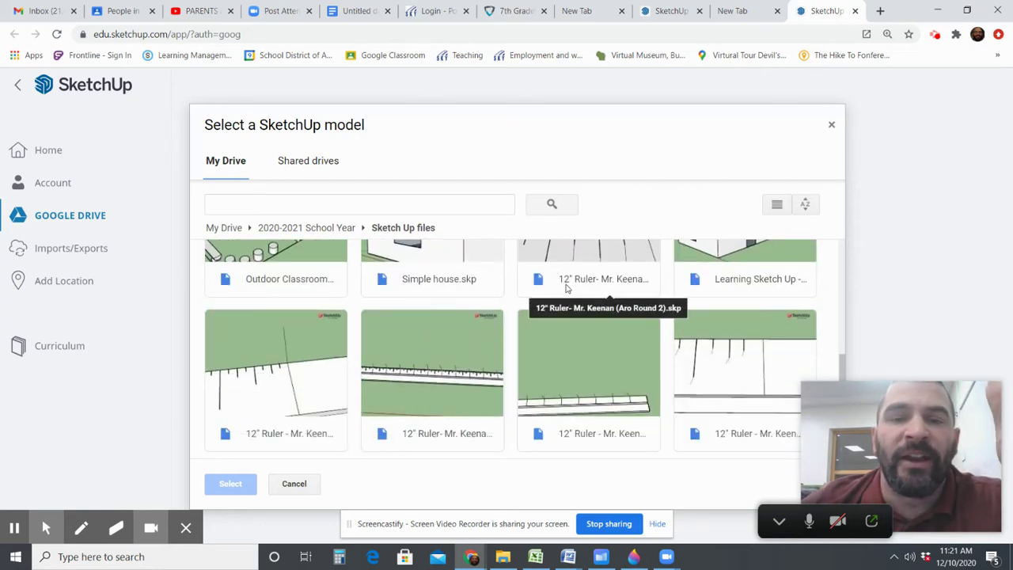
left_click(294, 483)
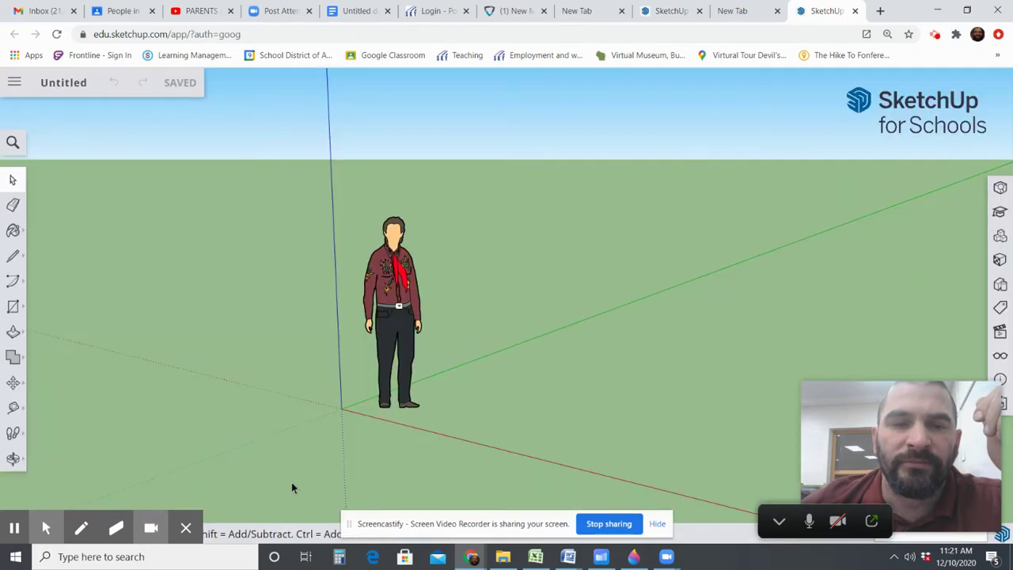
- Open Google Drive in a new tab and show its Recent files list
left_click(881, 11)
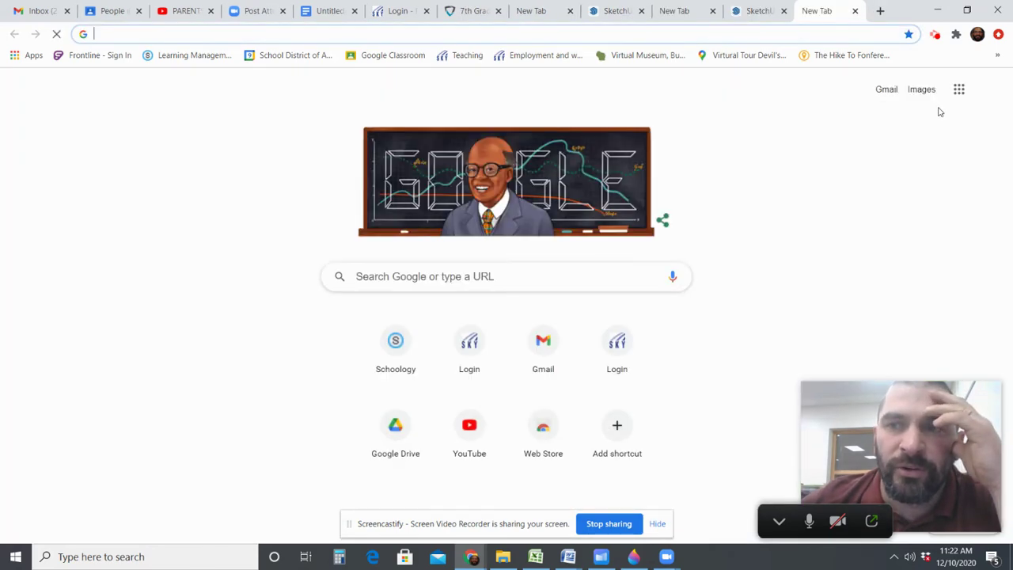
left_click(958, 88)
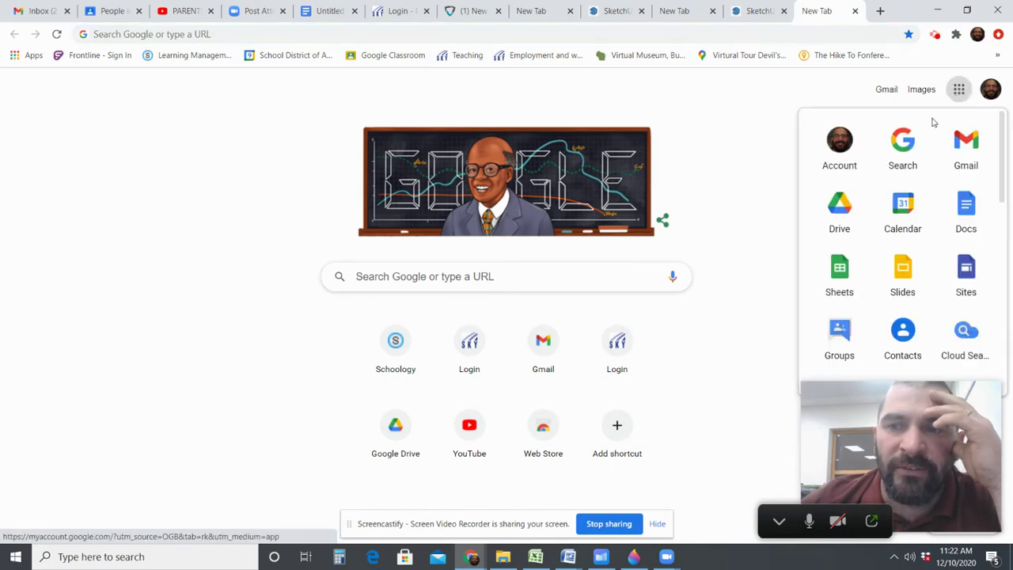
left_click(840, 203)
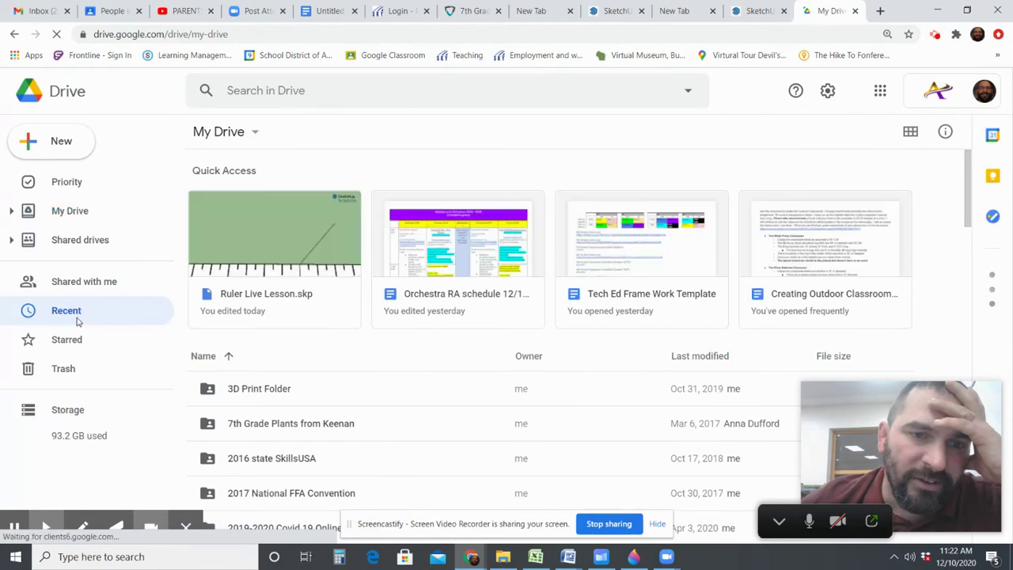
left_click(75, 312)
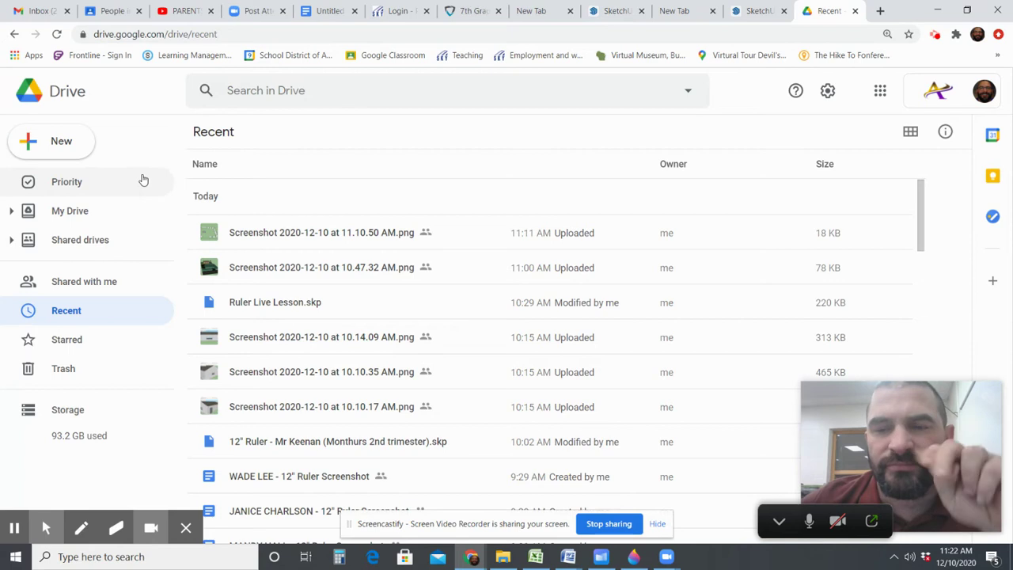
- Replace the Untitled model name, typing 'Learning Sket' as the start of the new name
key("ctrl+shift+Tab")
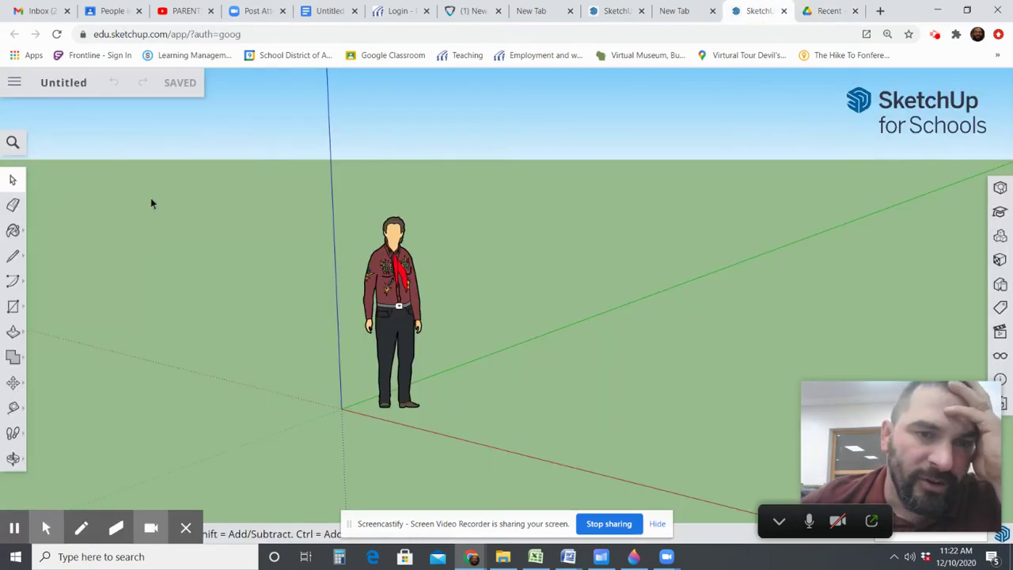
left_click(49, 84)
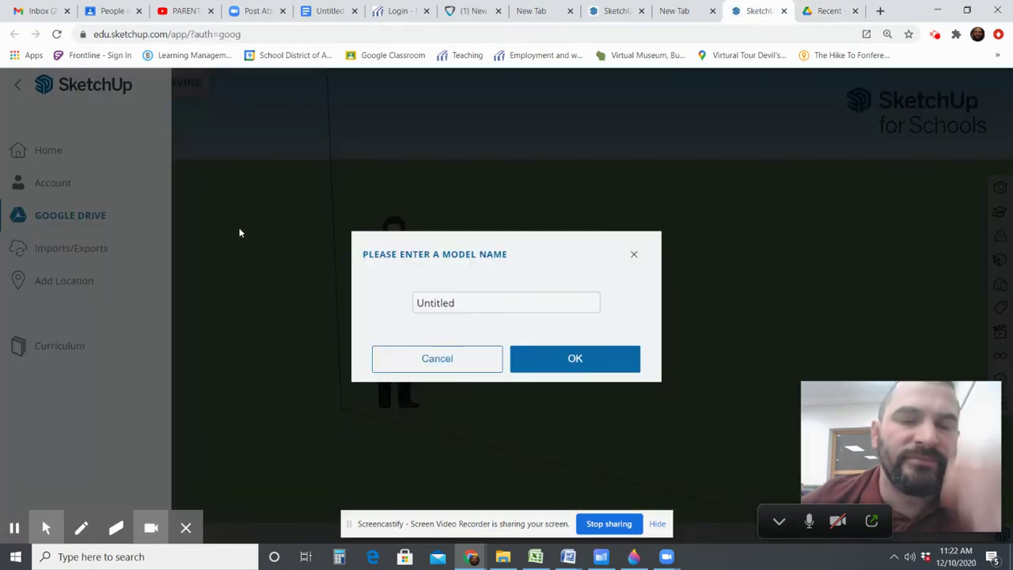
double_click(461, 303)
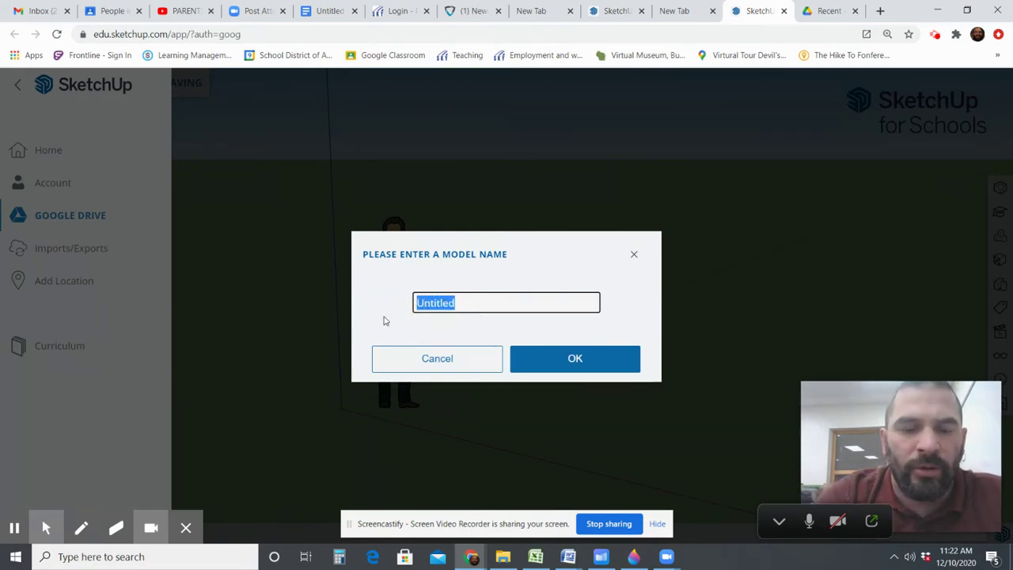
type("Learn")
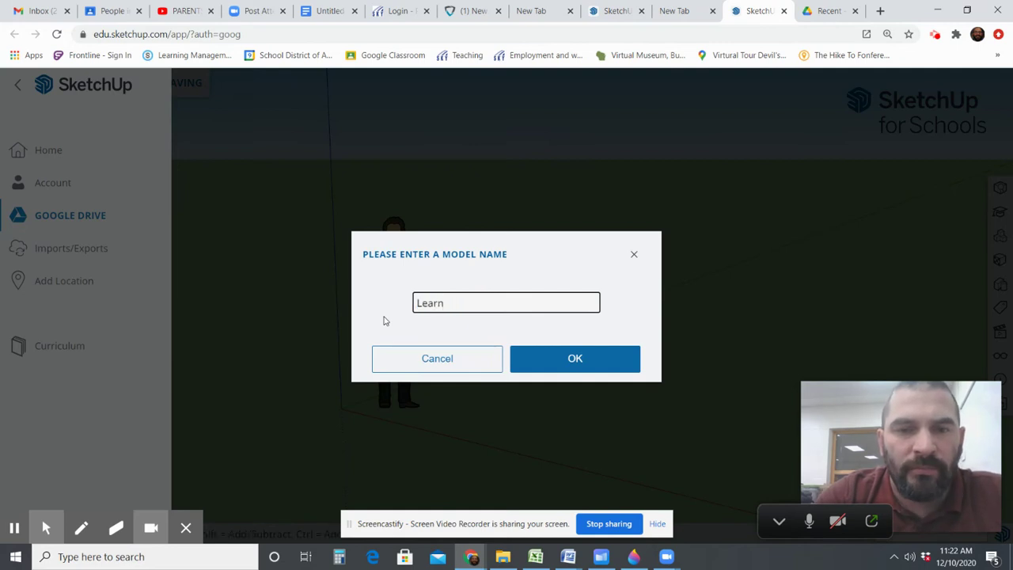
type("ing SketchUp - Mr. keenan")
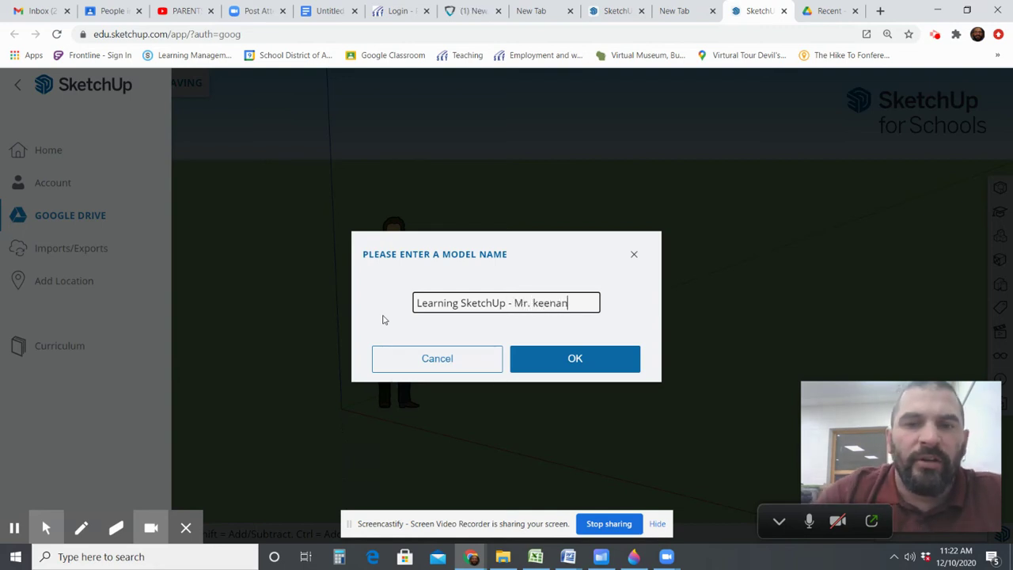
- Try saving the named model into Sketch Up files, which fails with a duplicate-name error
left_click(576, 358)
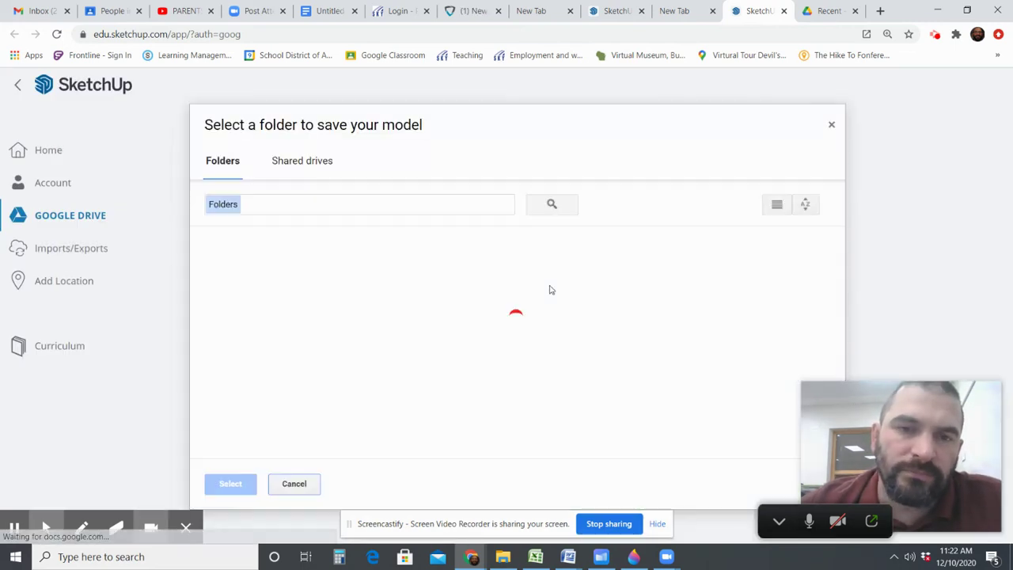
double_click(554, 283)
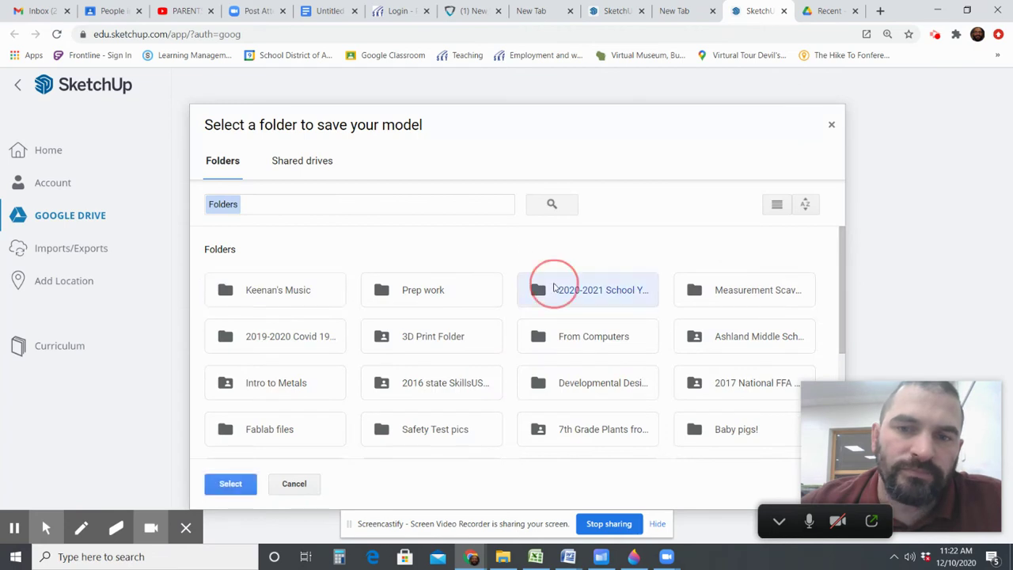
double_click(590, 297)
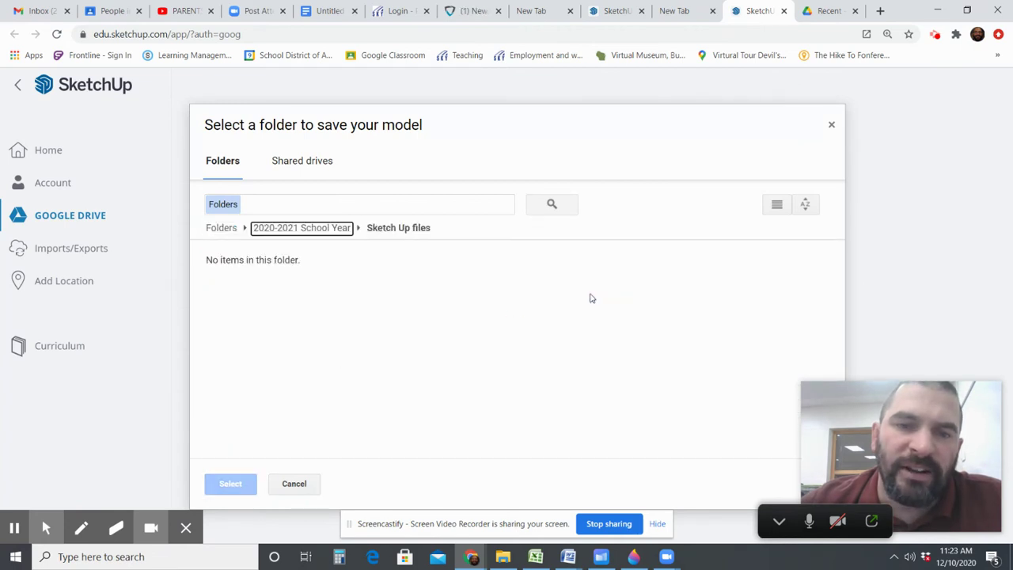
left_click(303, 227)
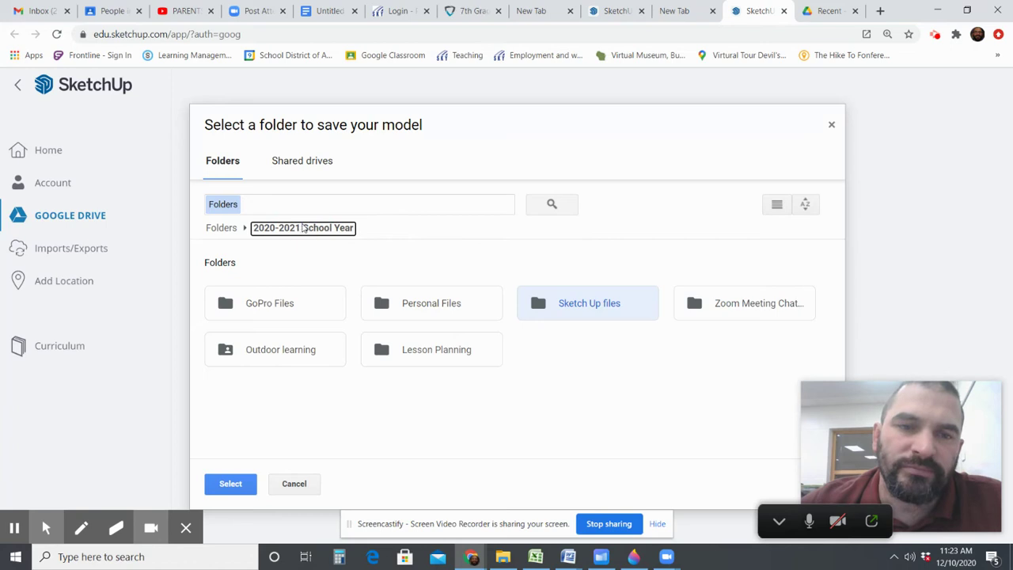
left_click(229, 483)
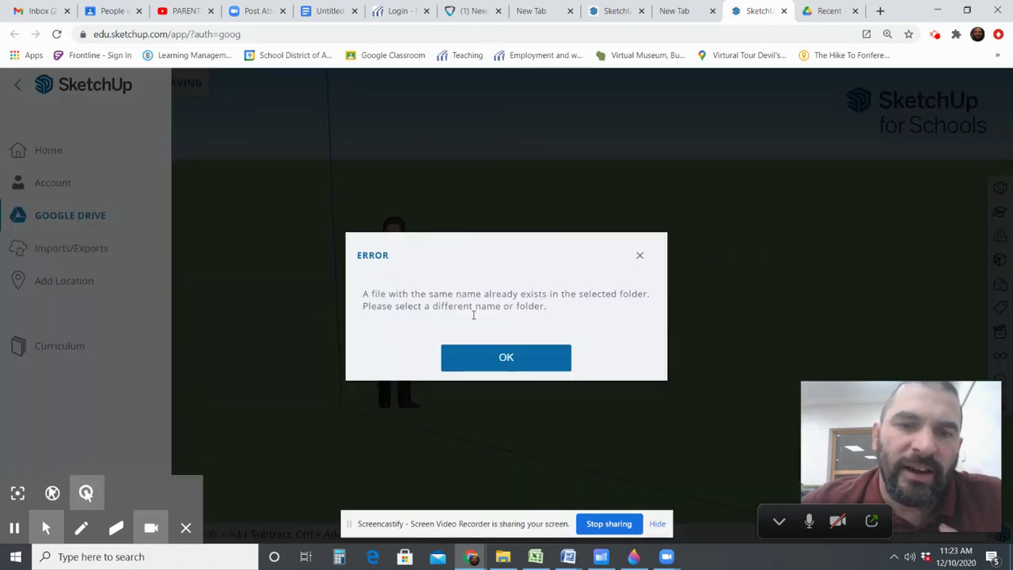
left_click(507, 356)
- Rename the model 'Just for an example' and save it into 2020-2021 School Year's Sketch Up files
left_click(511, 303)
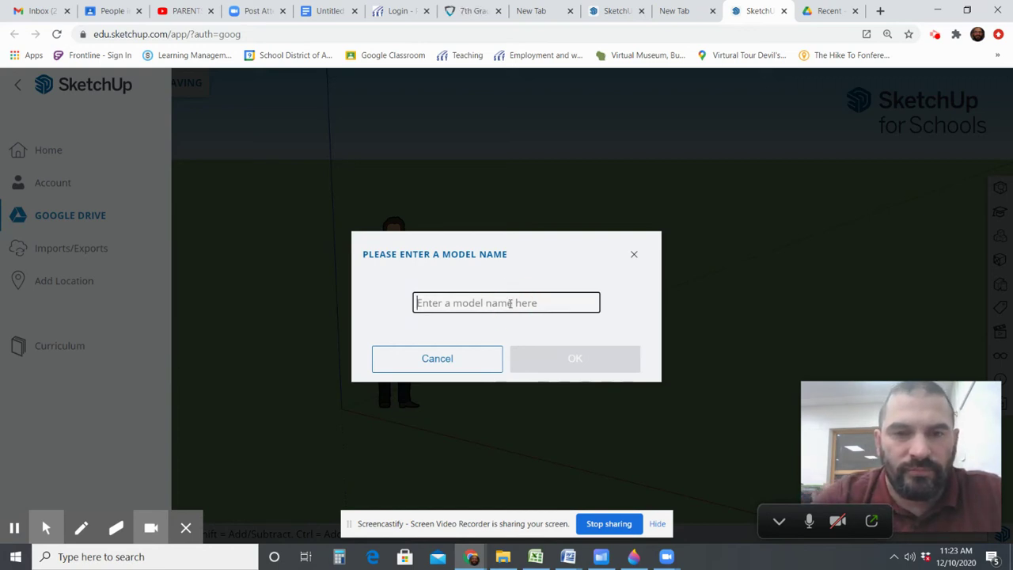
type("Just for an e")
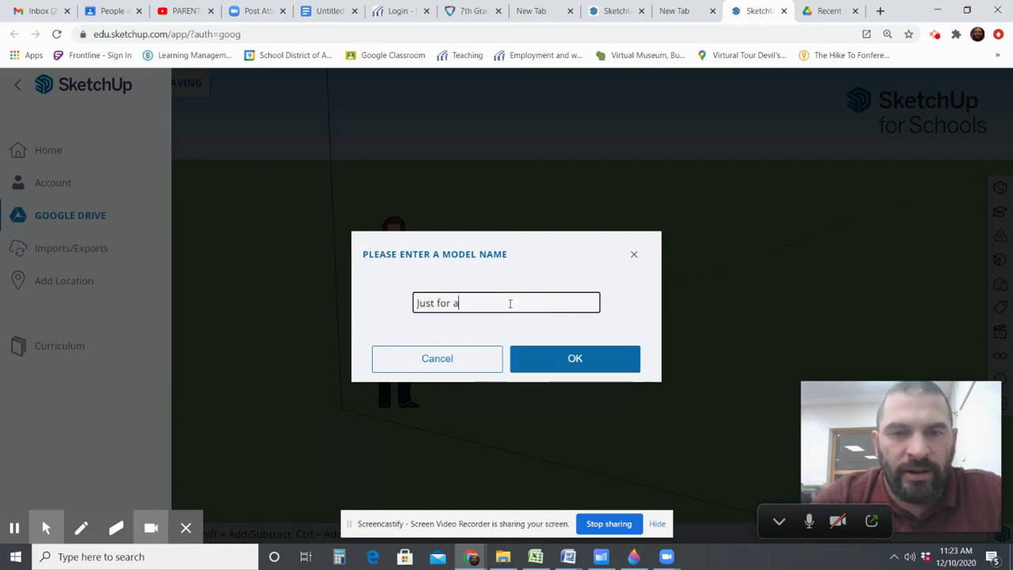
type("xamp")
key("Return")
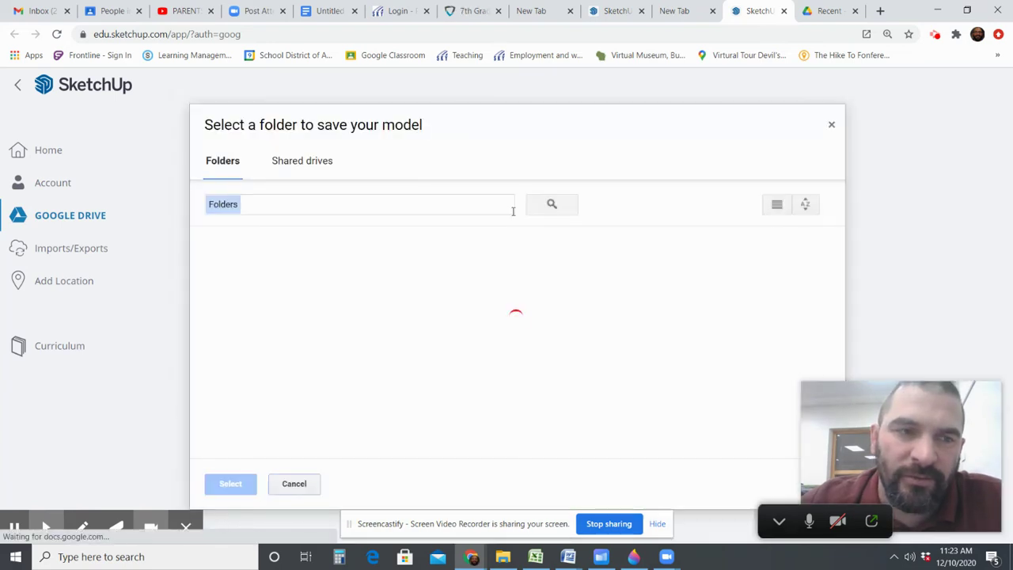
left_click(581, 294)
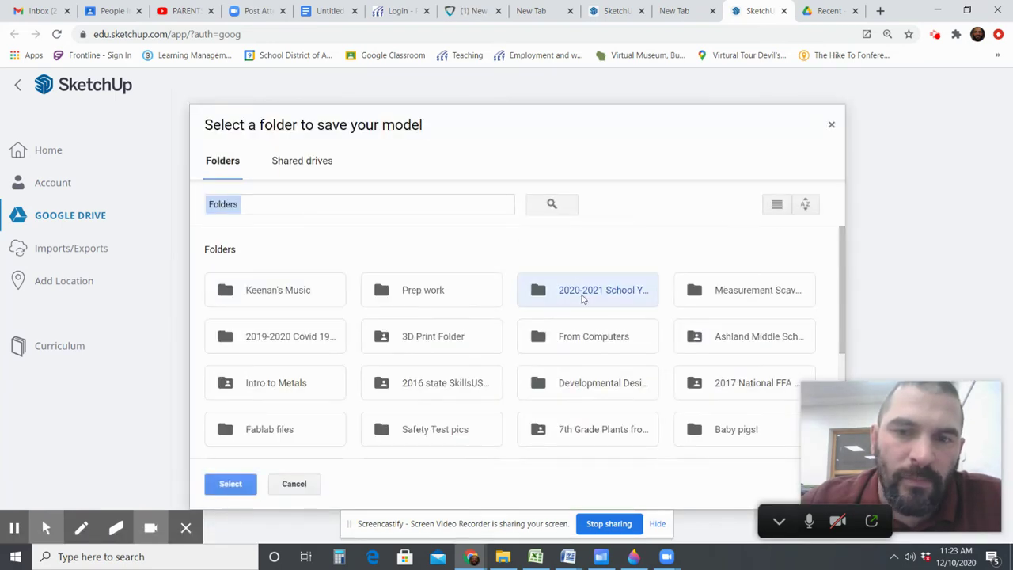
double_click(583, 296)
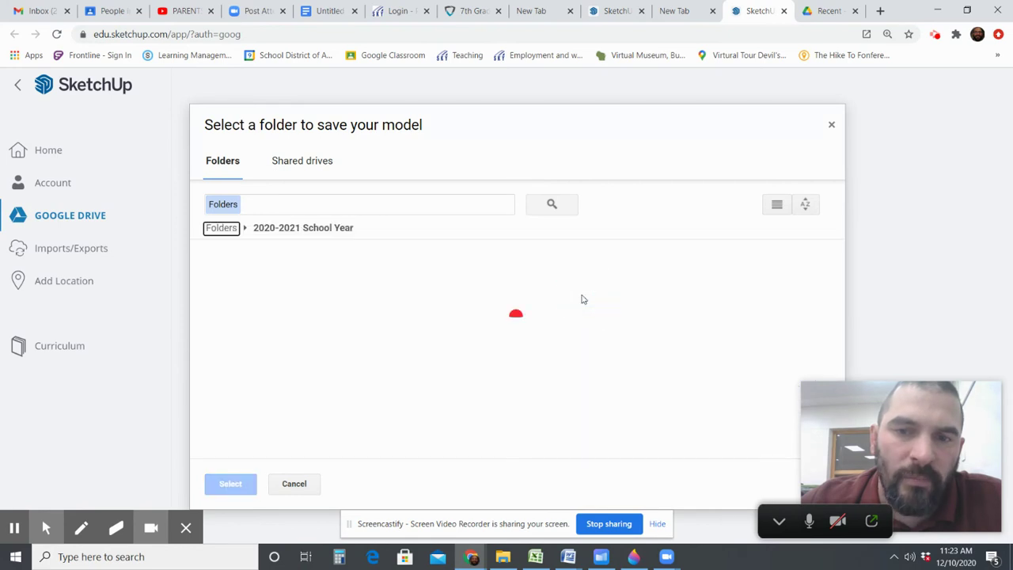
left_click(223, 484)
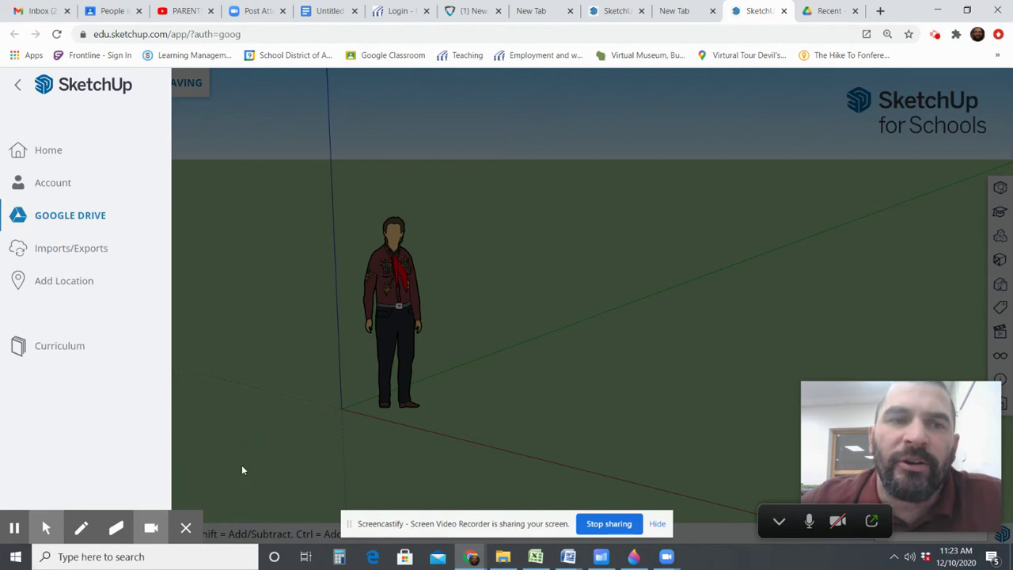
left_click(243, 470)
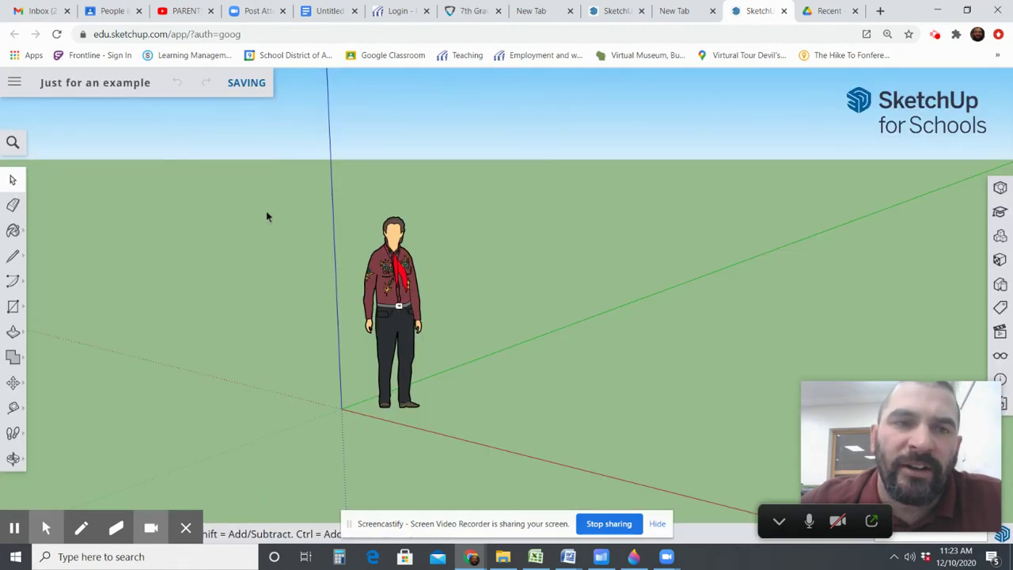
left_click(16, 82)
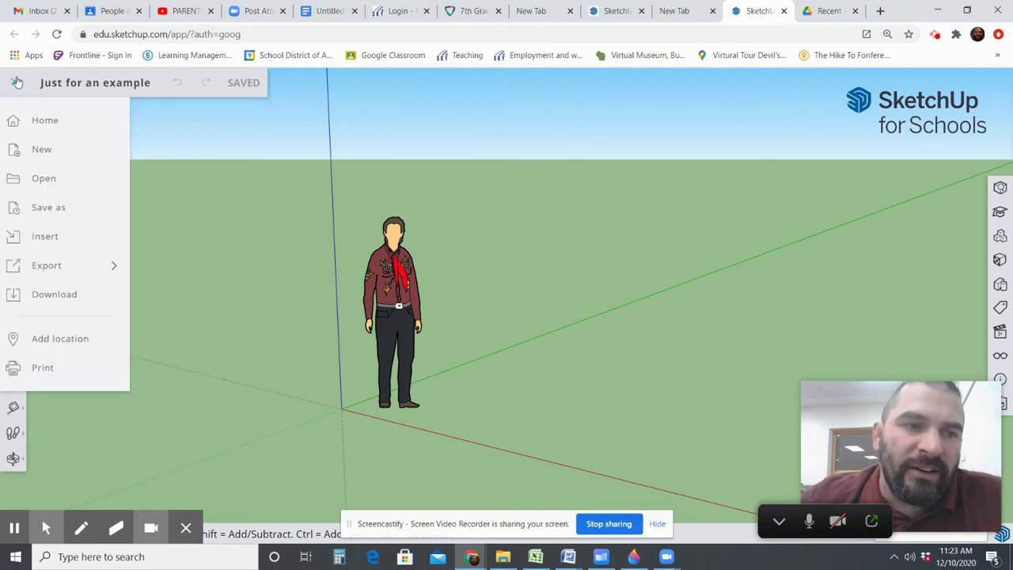
left_click(55, 207)
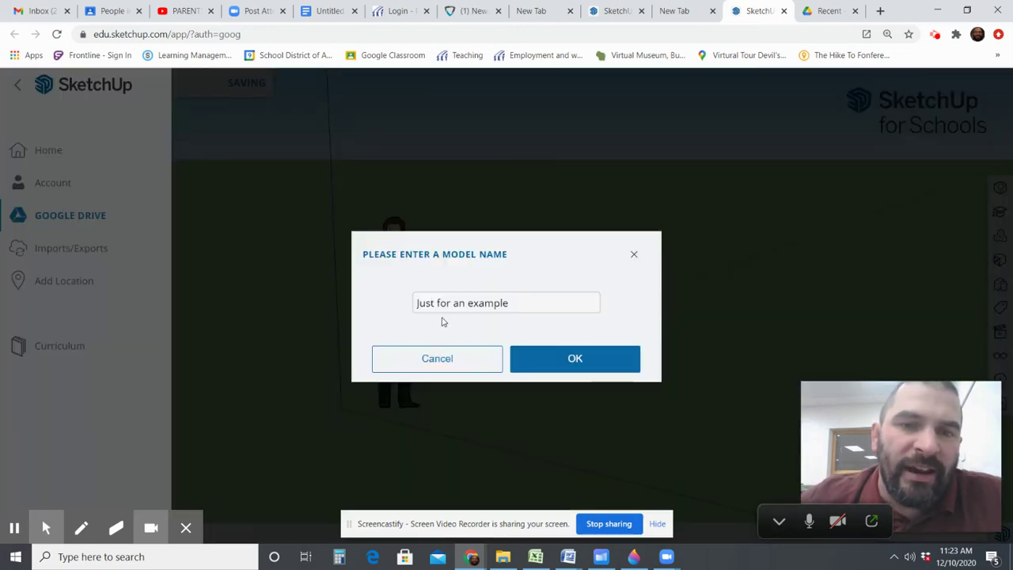
left_click(552, 363)
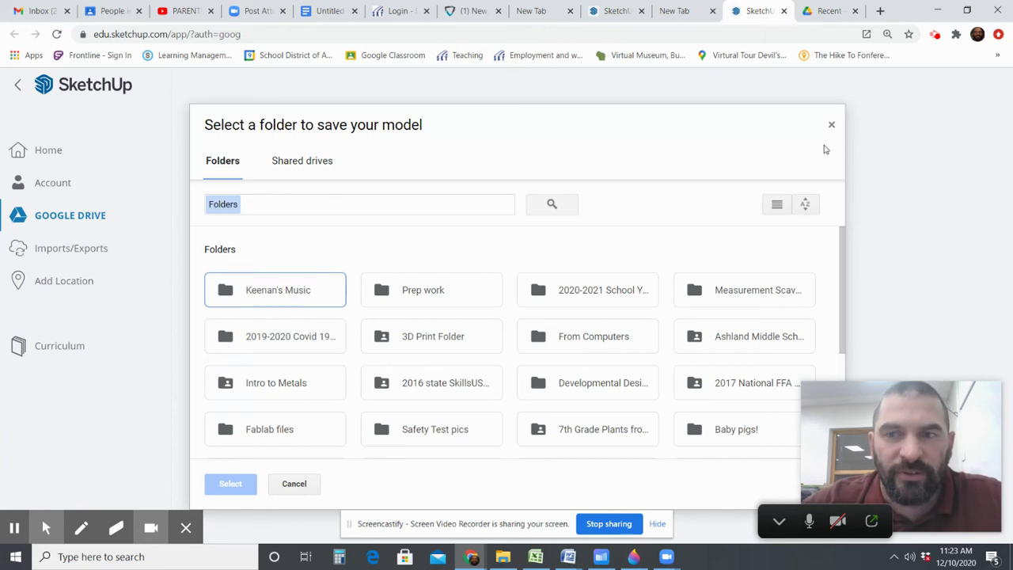
left_click(832, 127)
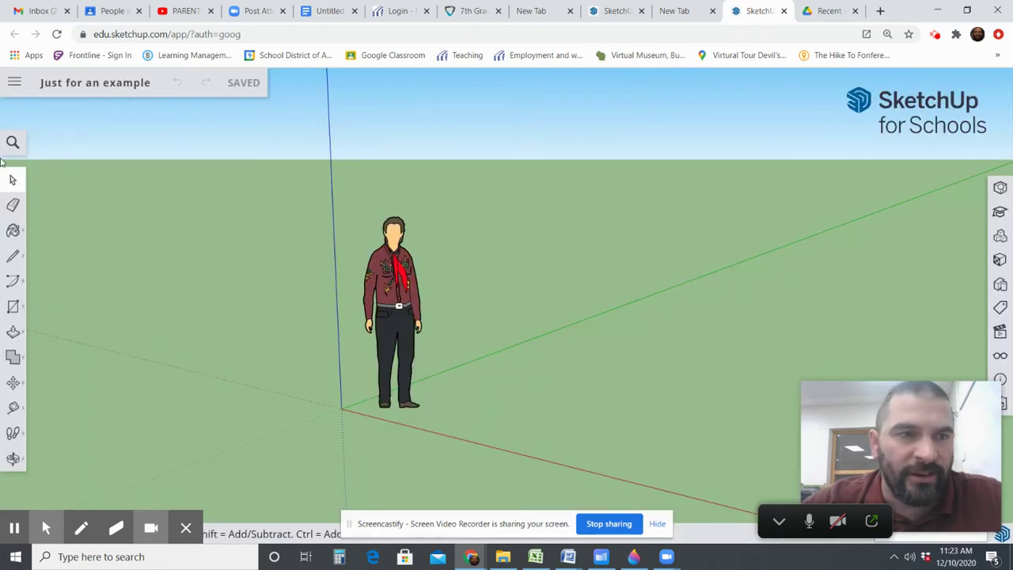
left_click(16, 85)
- Export the model as STL and view Just for an example.stl in the Downloads folder
mouse_move(83, 272)
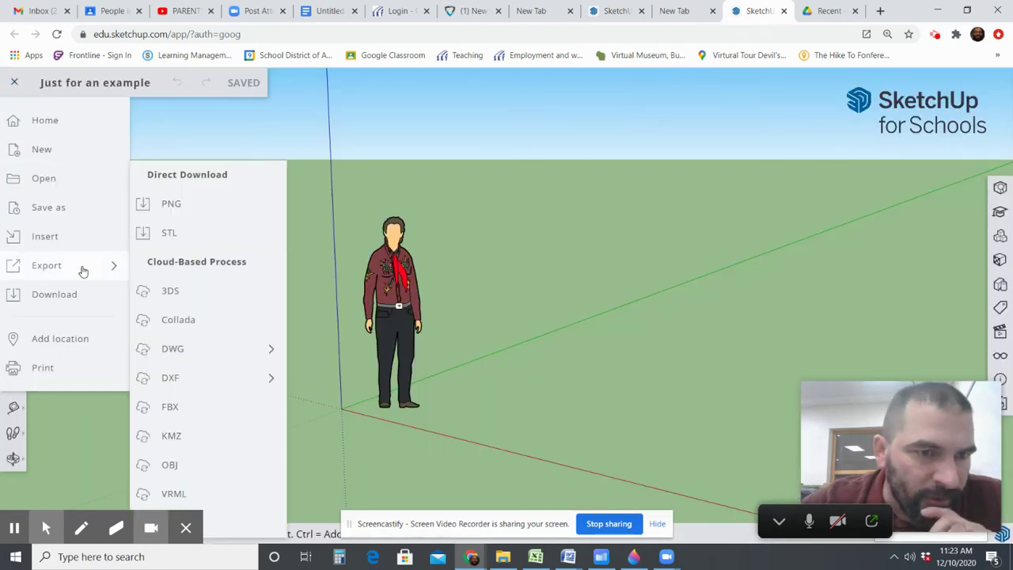
left_click(245, 229)
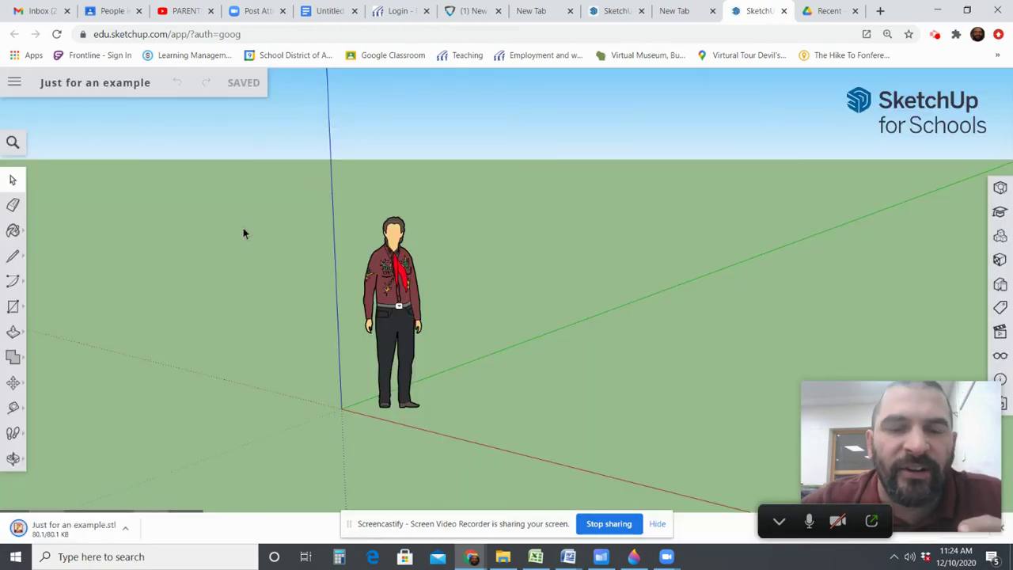
left_click(134, 530)
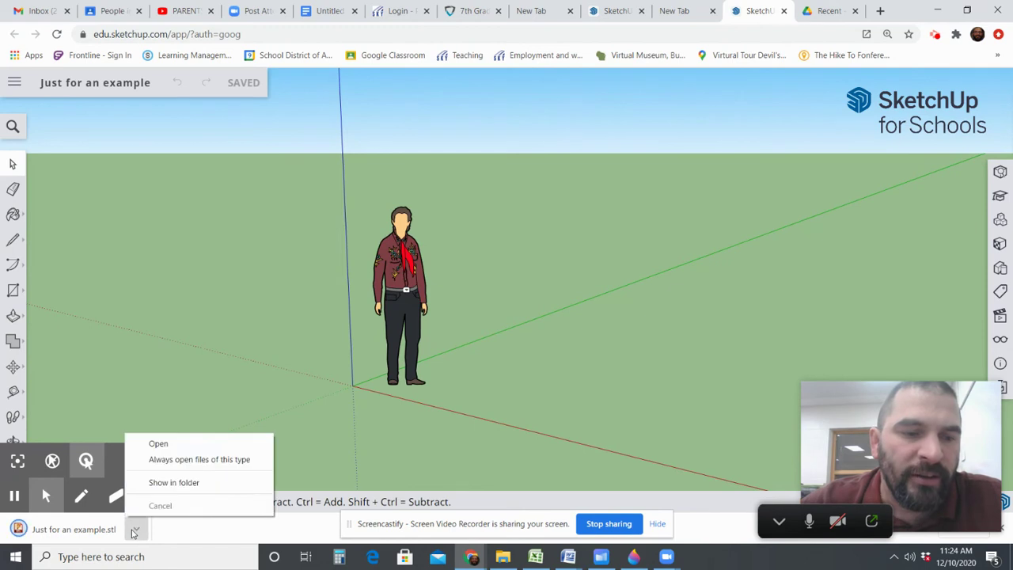
left_click(176, 482)
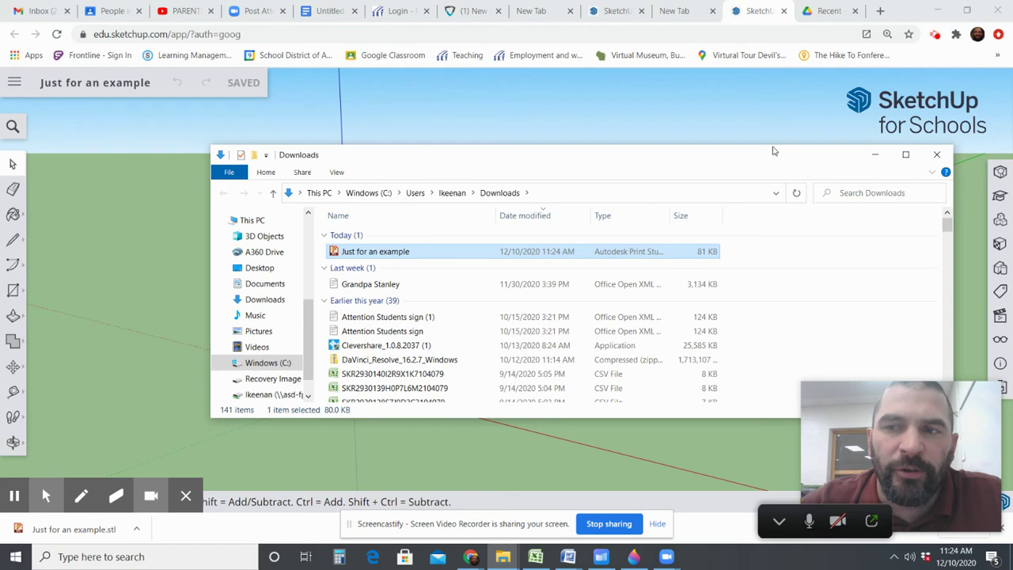
left_click(932, 158)
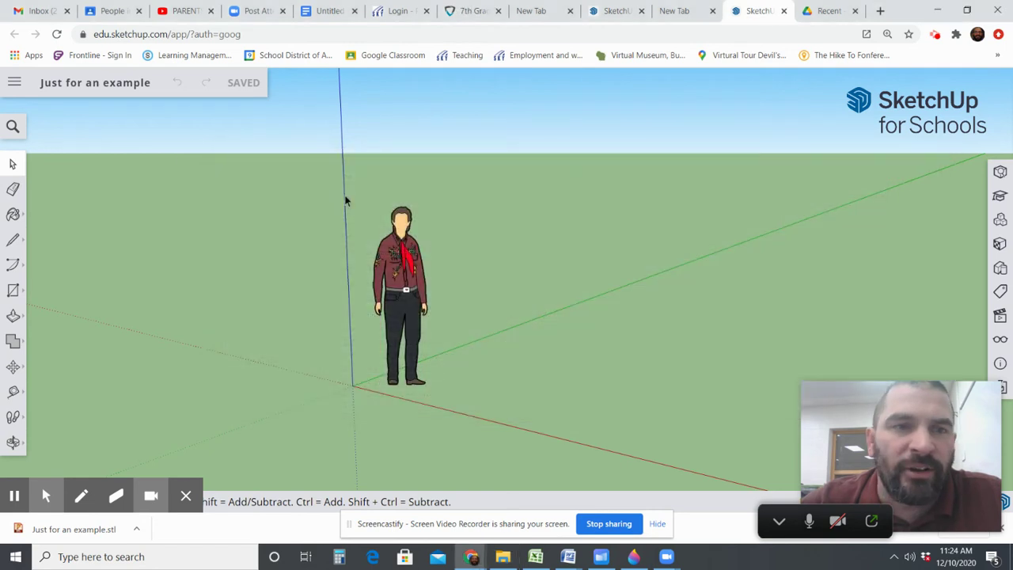
- Go to the SketchUp home page and choose to open a model from My Computer
left_click(14, 84)
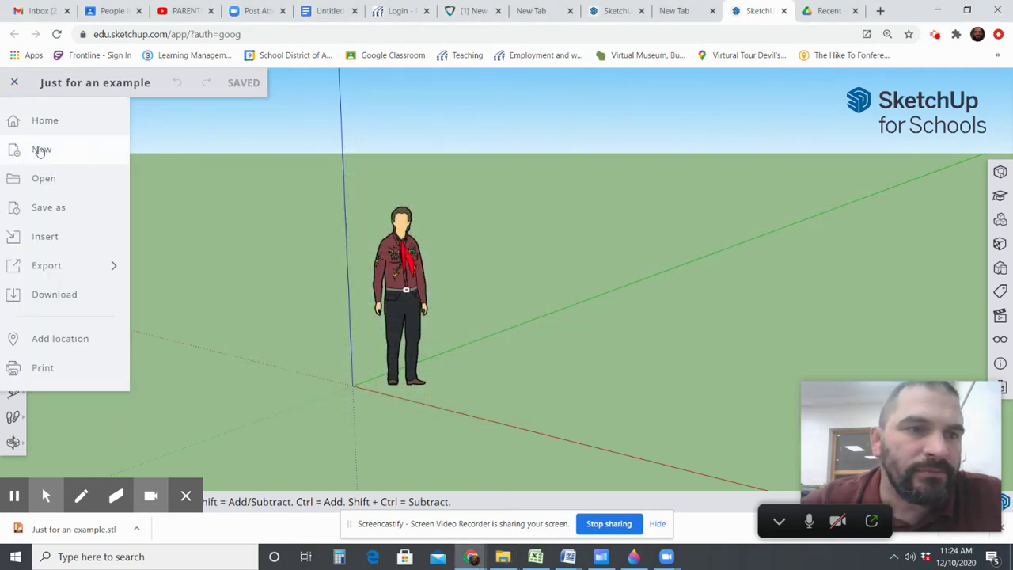
left_click(45, 119)
left_click(297, 121)
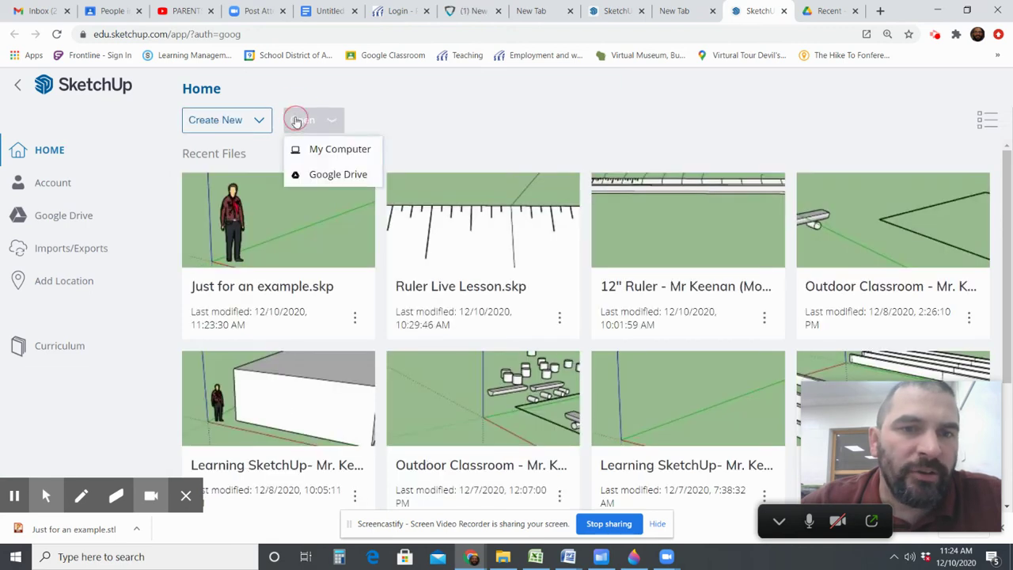
left_click(348, 149)
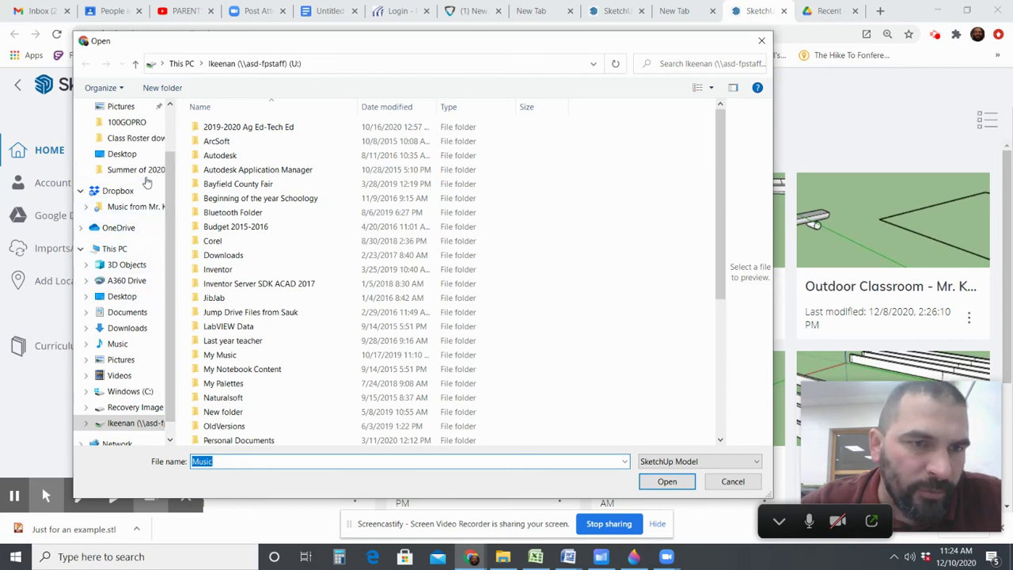
- Browse to the Downloads folder and open catapult competed (1)
left_click(135, 531)
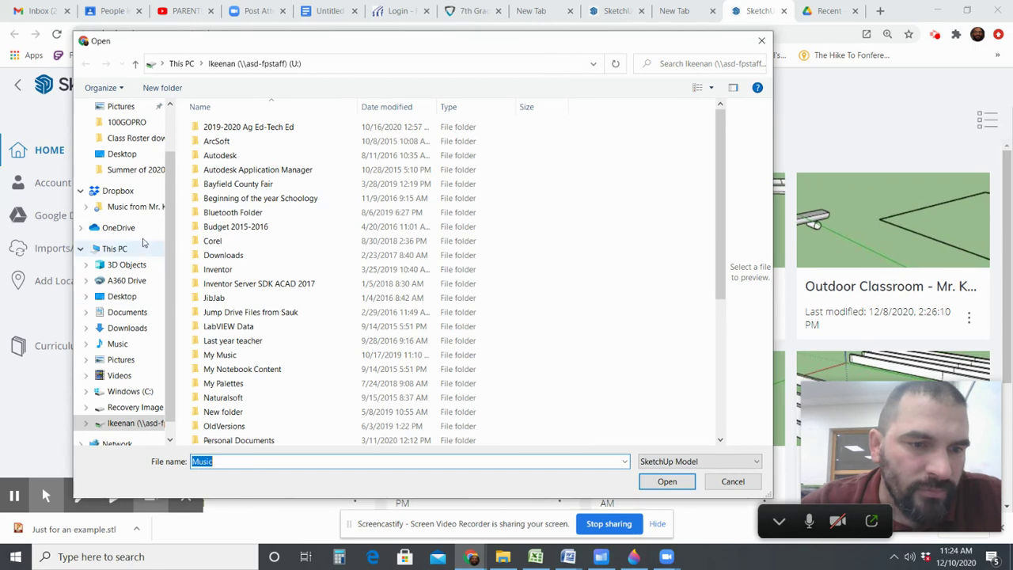
scroll(141, 165, "up", 1)
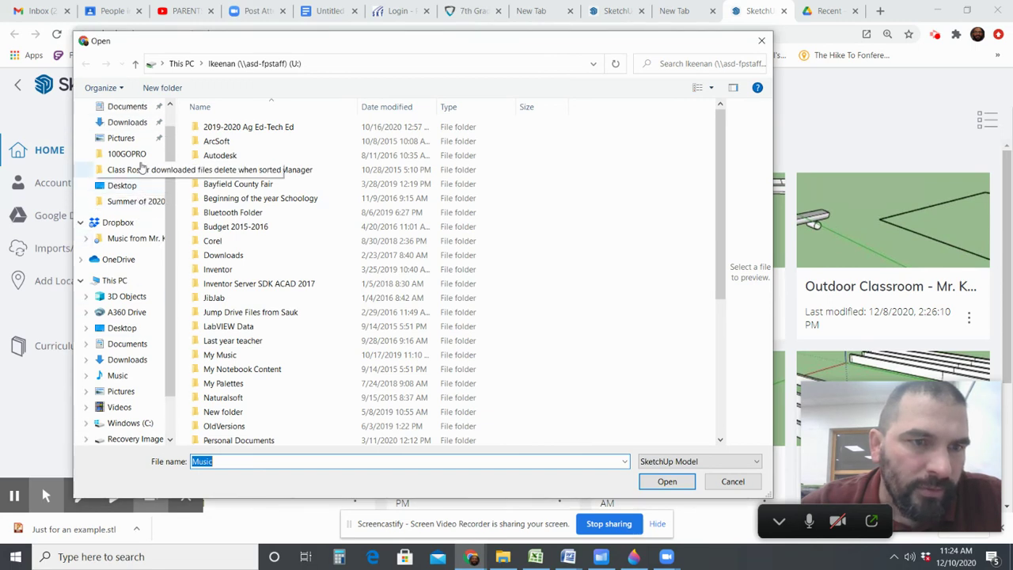
scroll(141, 165, "up", 1)
left_click(149, 149)
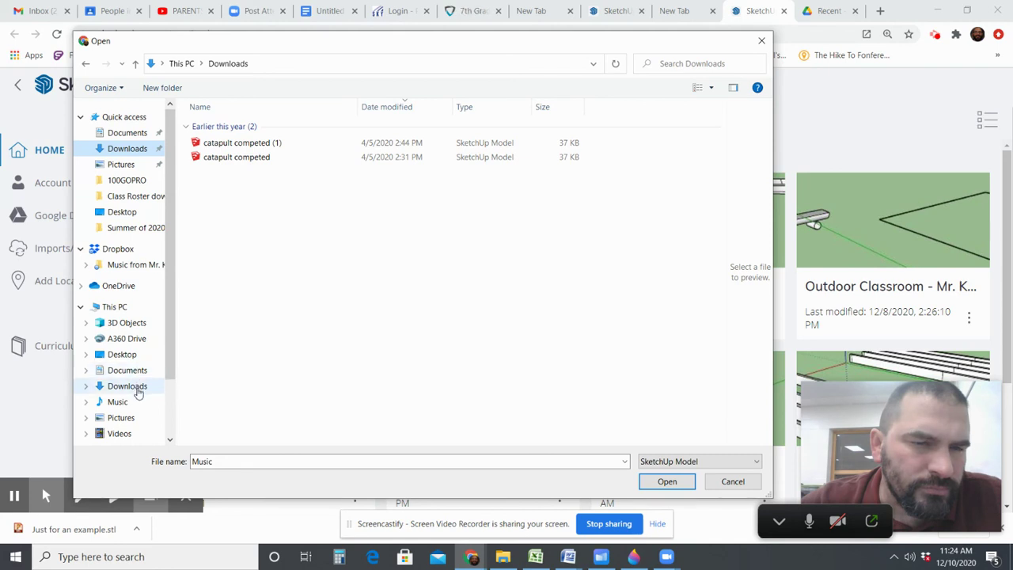
left_click(138, 393)
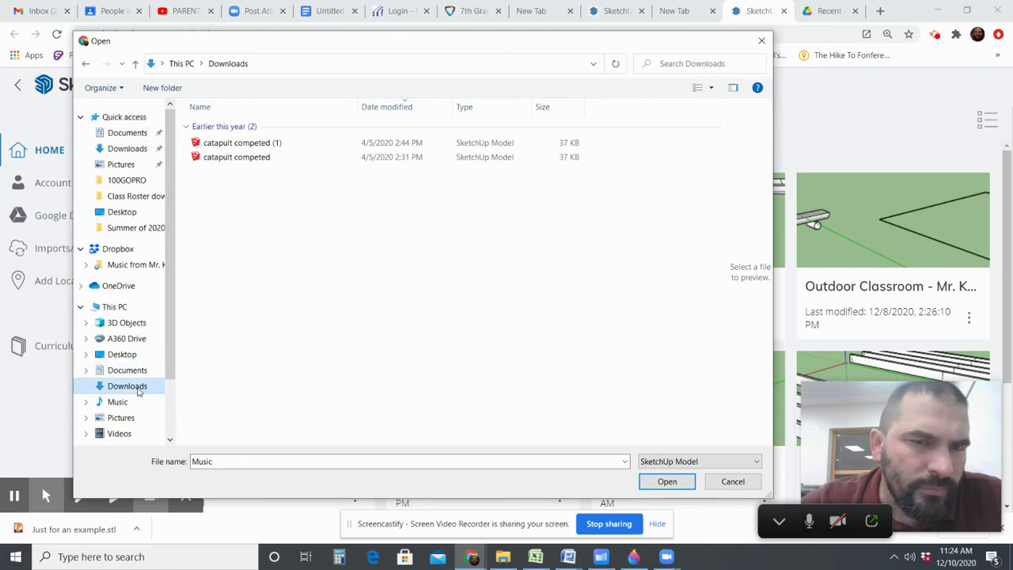
left_click(114, 370)
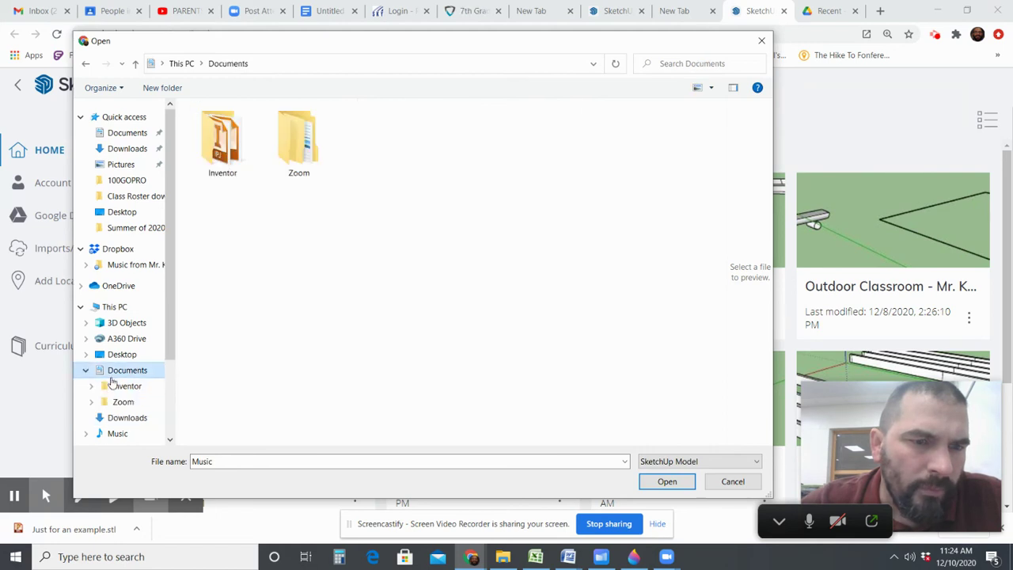
left_click(119, 418)
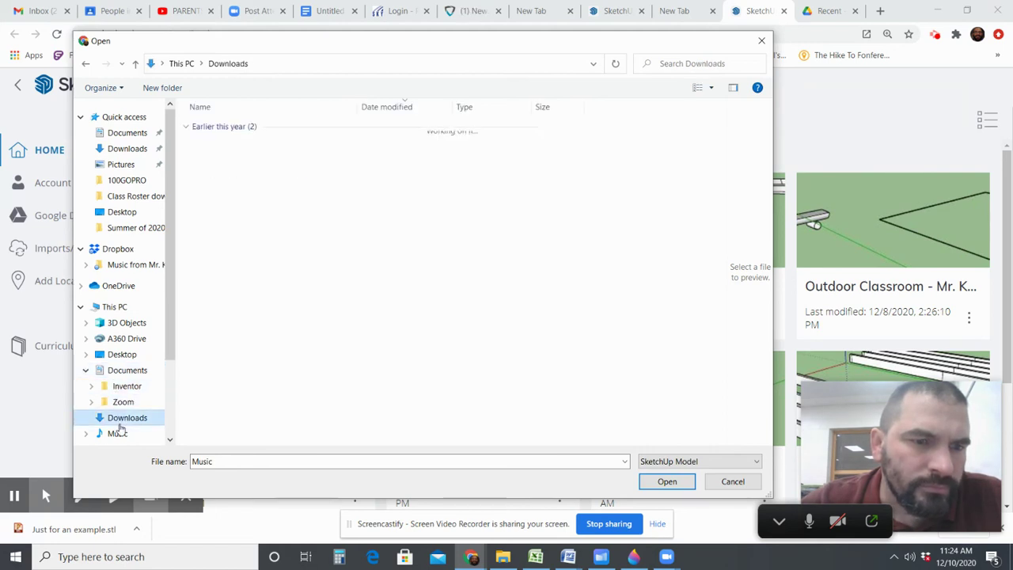
scroll(127, 333, "down", 3)
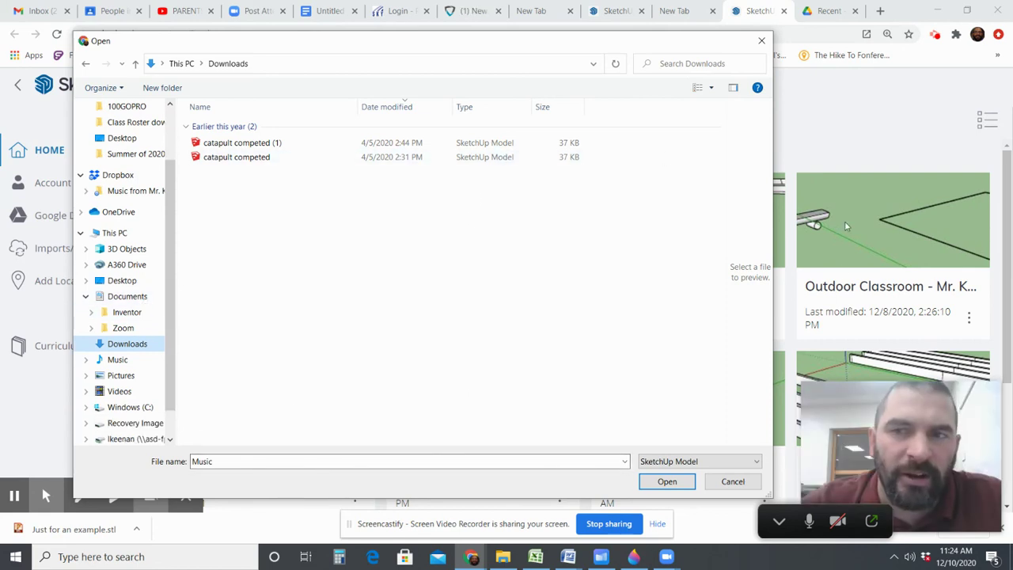
left_click(344, 146)
left_click(663, 480)
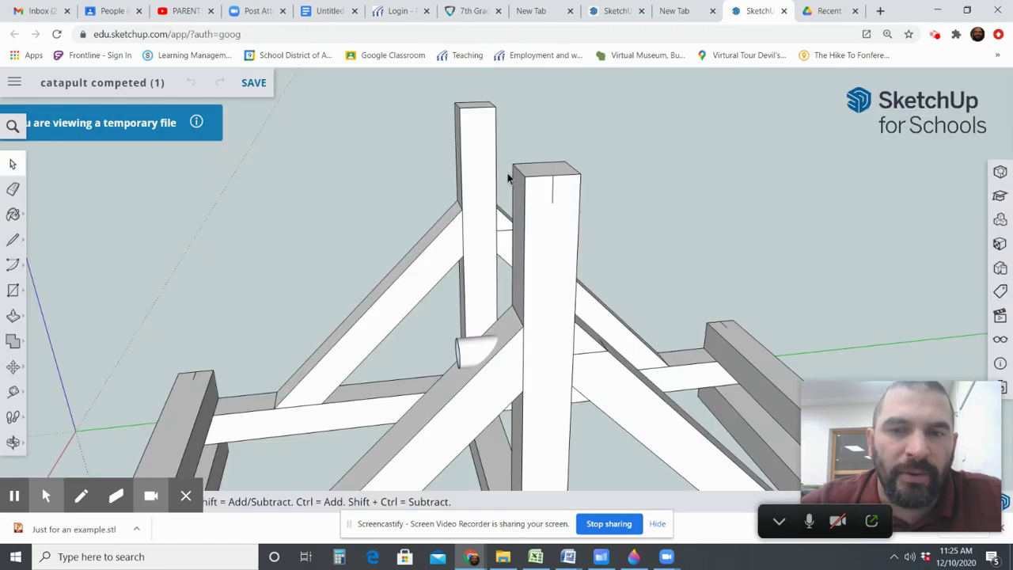
- Zoom out and orbit until the catapult's base frame and braced uprights face front
scroll(538, 195, "down", 10)
mouse_move(560, 201)
middle_mouse_down()
mouse_move(731, 190)
mouse_move(335, 227)
mouse_move(668, 228)
mouse_move(459, 240)
mouse_move(388, 262)
mouse_move(631, 283)
mouse_move(672, 317)
mouse_move(584, 310)
mouse_move(700, 321)
mouse_move(353, 278)
mouse_move(543, 258)
middle_mouse_up()
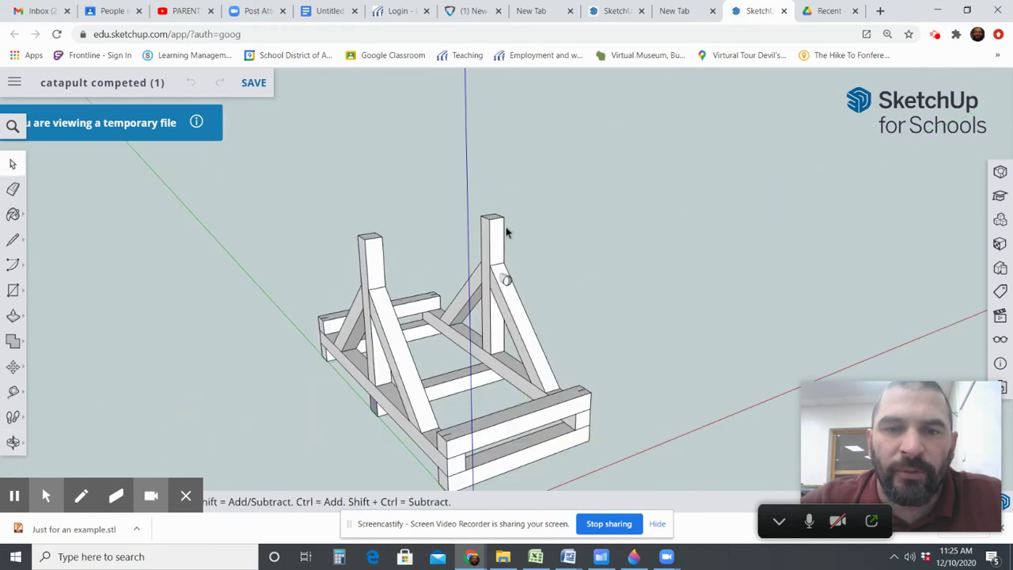
middle_click_drag(358, 266, 669, 314)
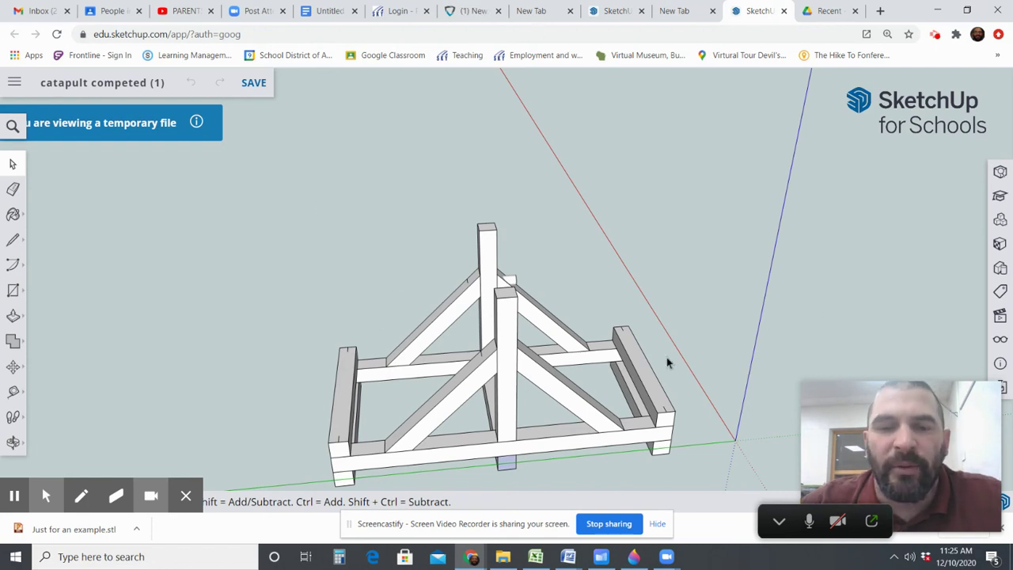
scroll(666, 363, "down", 3)
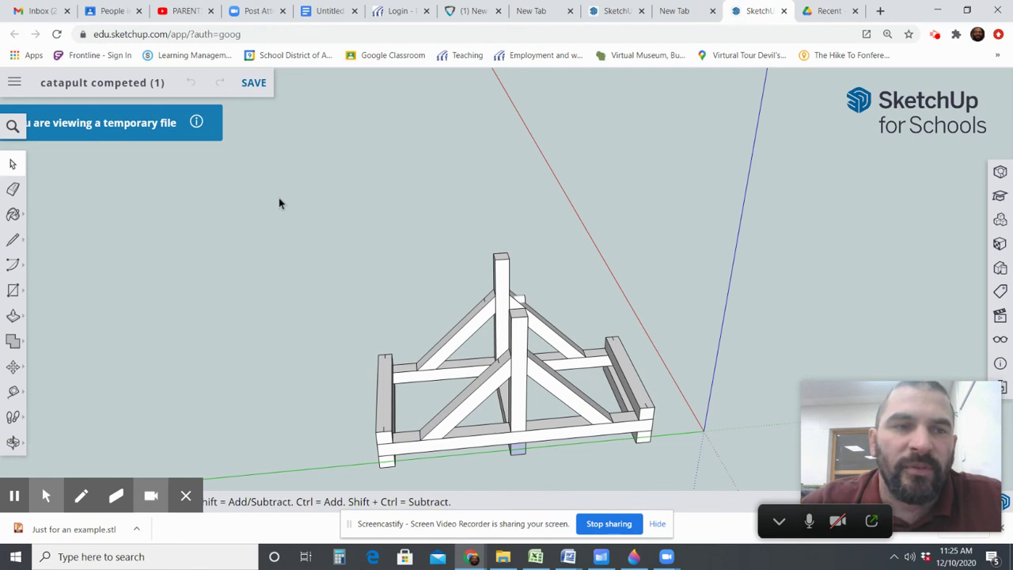